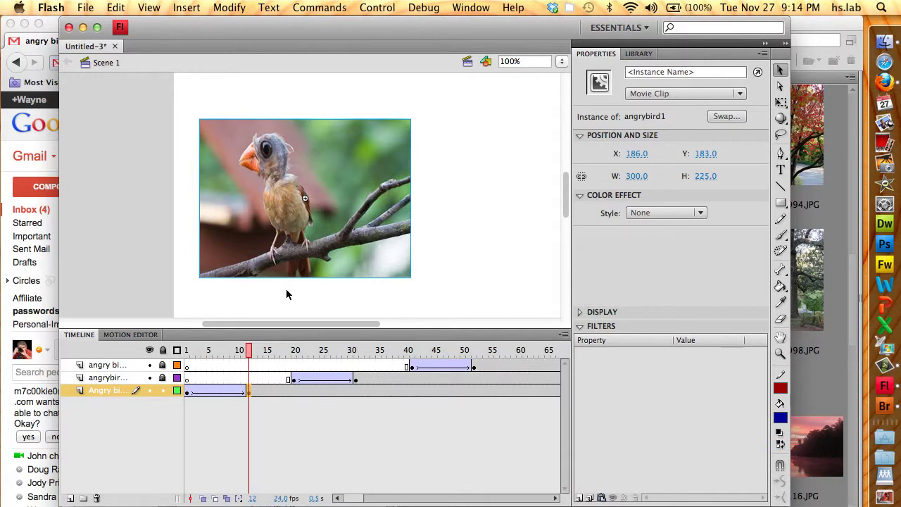
Run Test Movie (Cmd+Enter) to play Untitled-3.swf with the three bird photos.
key(super+Return)
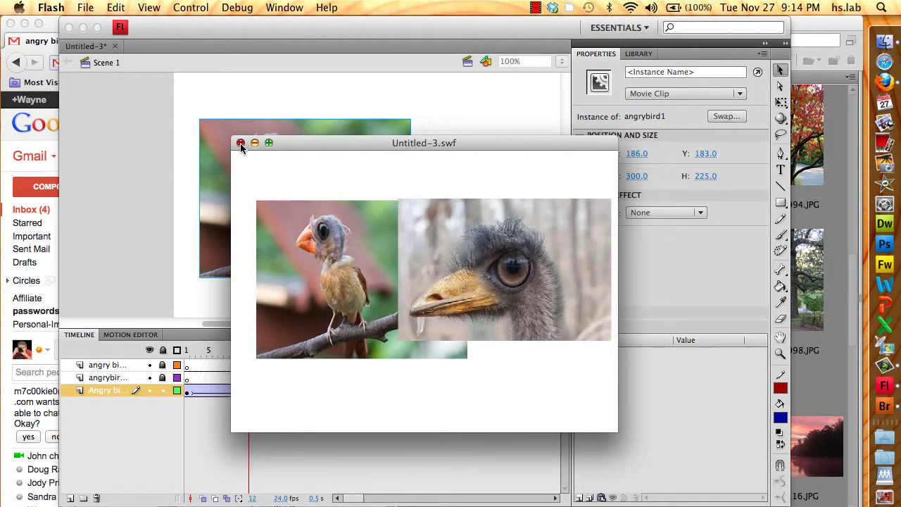
Close the preview, then at frame 12 shrink the first bird, shift it down-left and tilt it counter-clockwise.
click(240, 144)
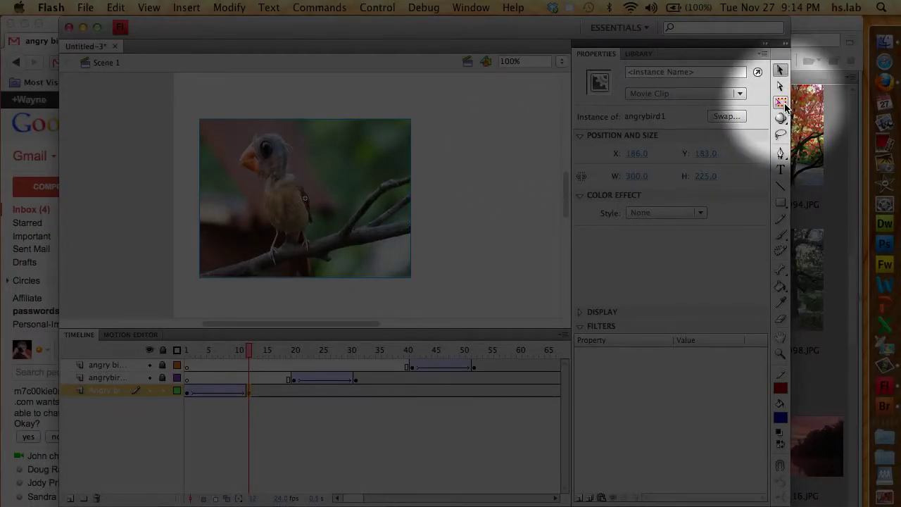
click(781, 103)
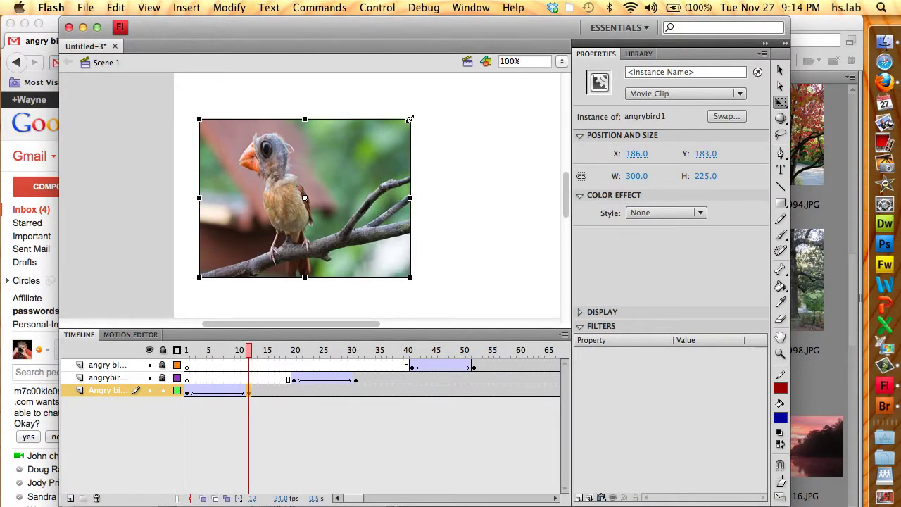
drag(410, 119, 386, 141)
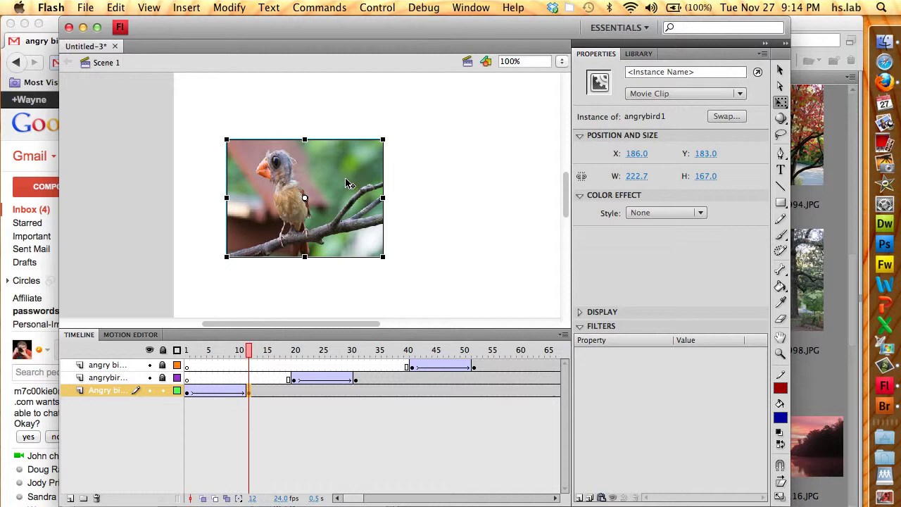
drag(349, 184, 308, 197)
drag(351, 144, 336, 137)
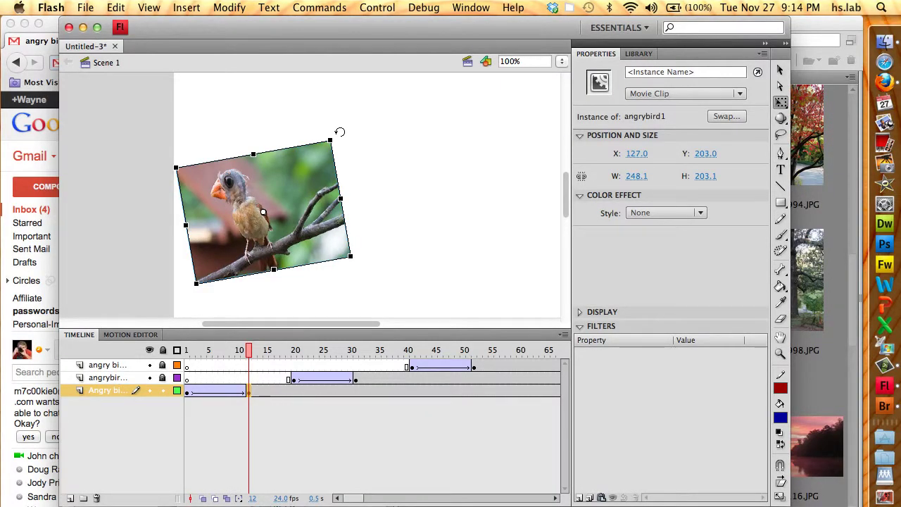
At frame 1, shrink the first bird, move it off the upper-left stage edge and scrub to check.
click(188, 393)
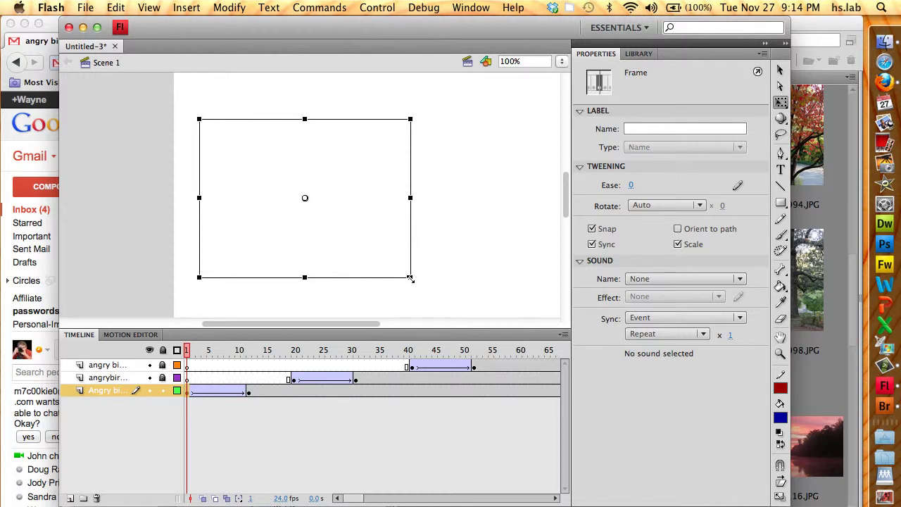
drag(410, 277, 335, 225)
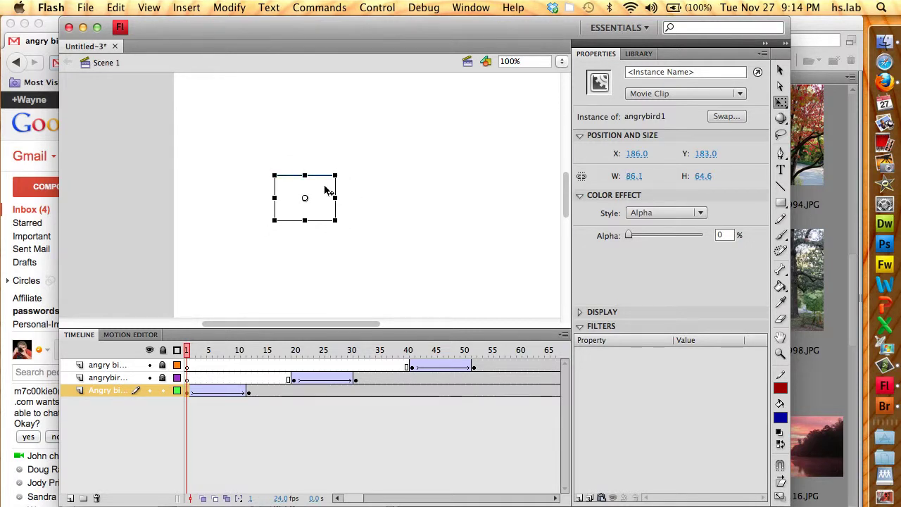
drag(327, 191, 164, 132)
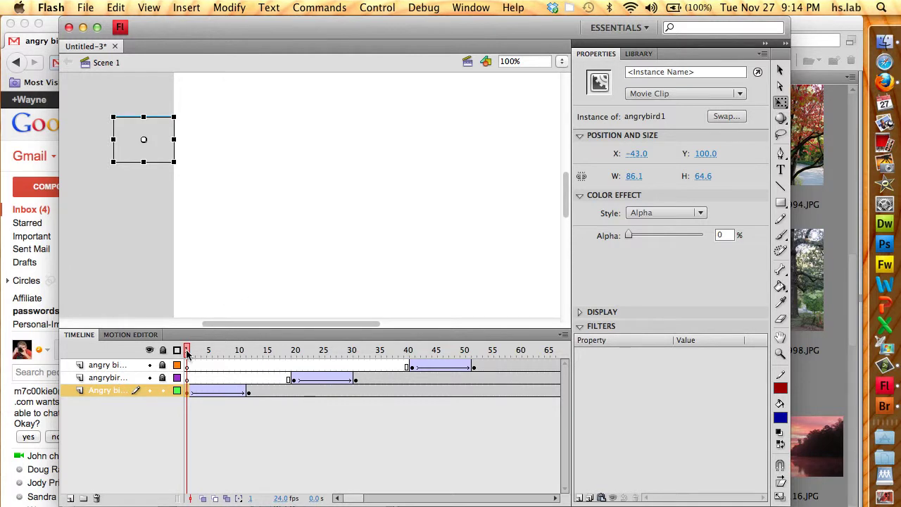
drag(187, 354, 247, 361)
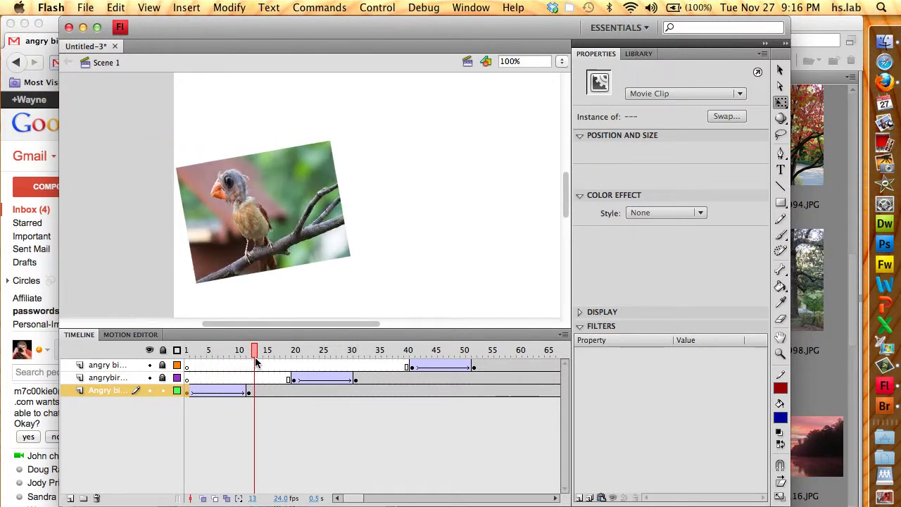
mouse_move(257, 362)
mouse_down()
mouse_move(189, 357)
mouse_move(255, 356)
mouse_move(190, 355)
mouse_move(254, 350)
mouse_move(188, 345)
mouse_move(249, 349)
mouse_up()
Lock the first bird's layer and go to frame 31 on the ostrich layer.
click(249, 392)
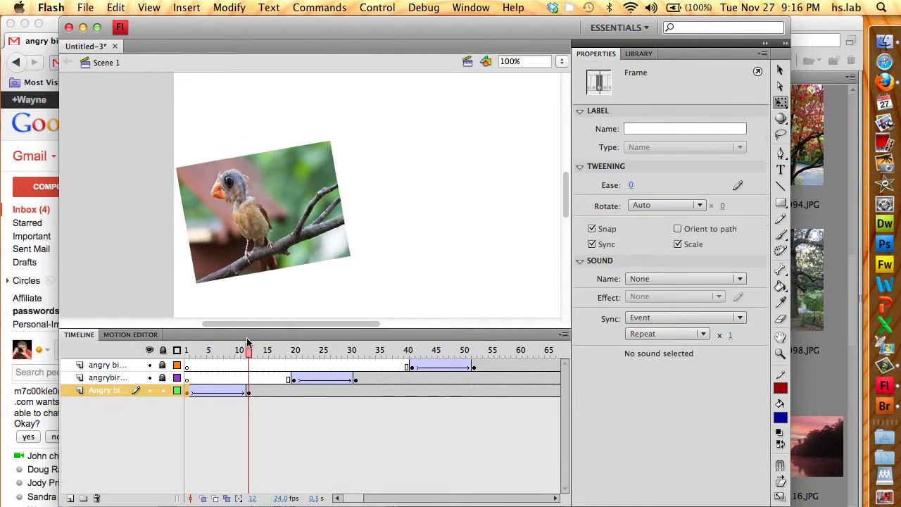
click(163, 391)
click(162, 379)
click(296, 350)
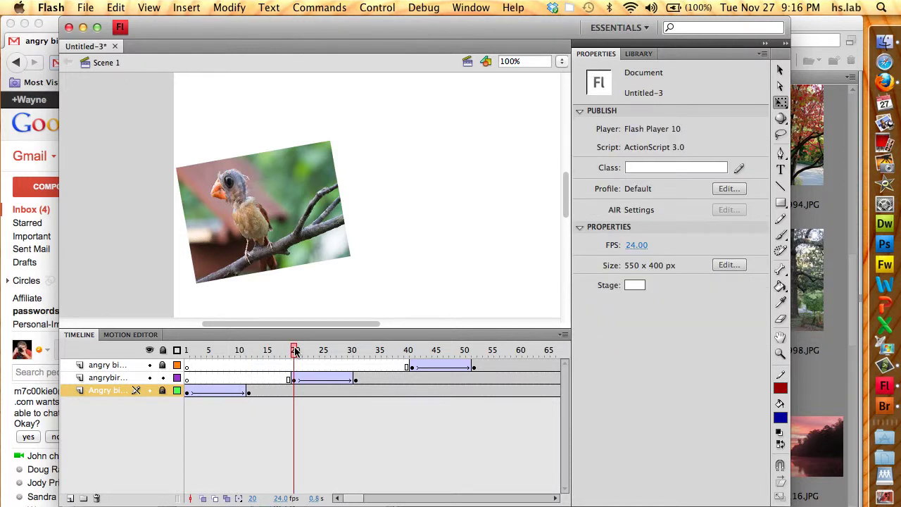
click(357, 380)
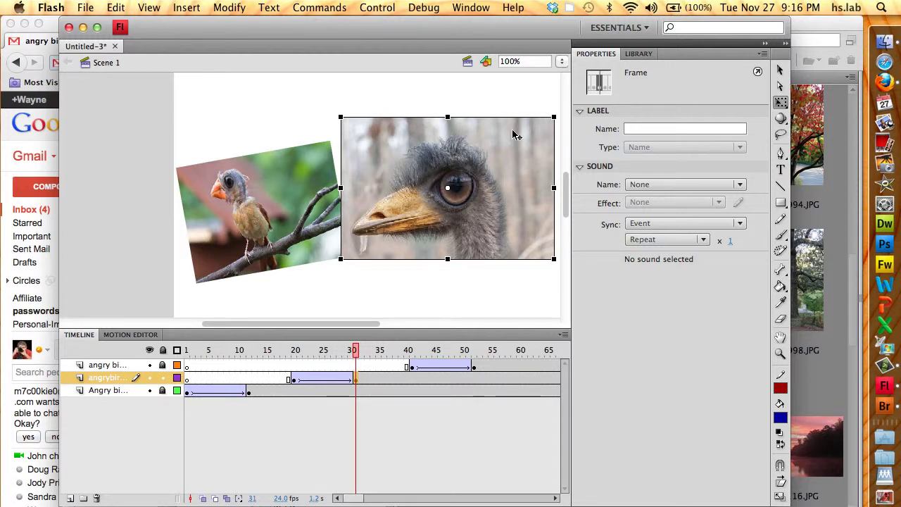
Shrink the ostrich, tilt it clockwise and move it down-right to X 425.9, Y 230.0.
click(555, 119)
drag(555, 119, 539, 156)
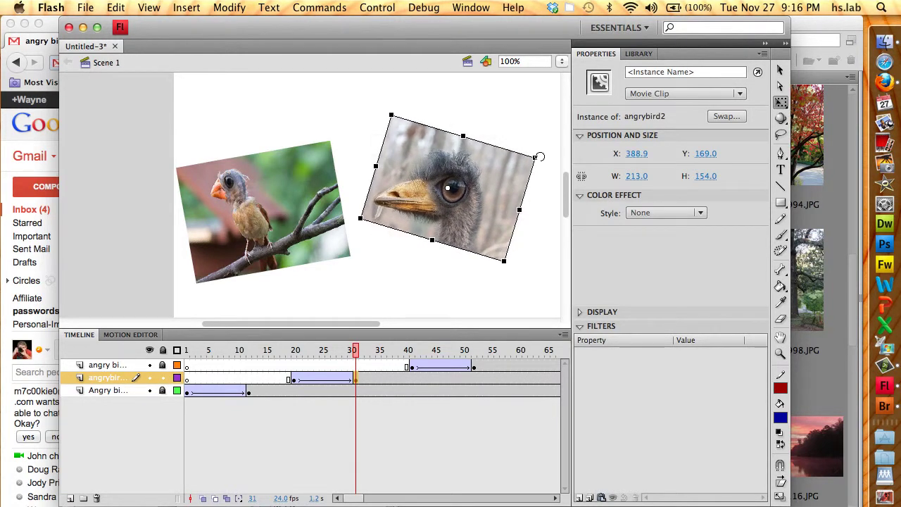
drag(497, 195, 518, 239)
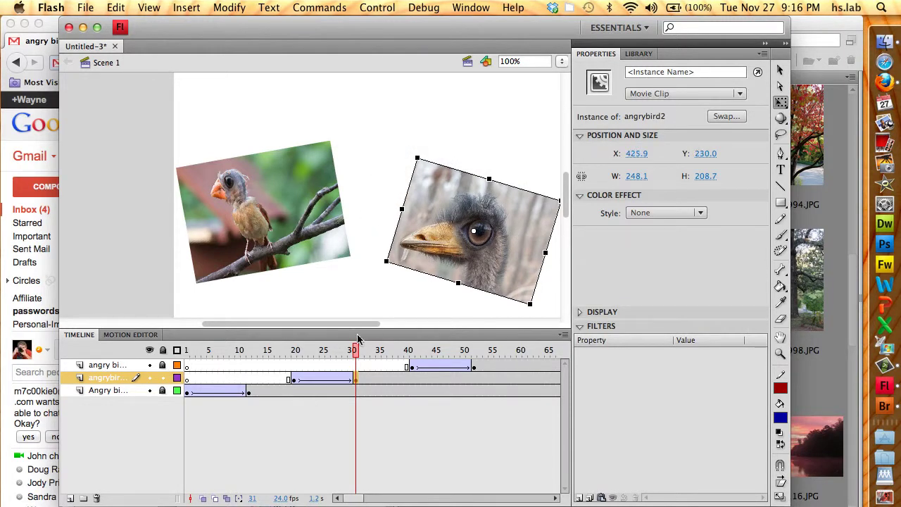
scroll(357, 325, right, 2)
drag(357, 325, 374, 331)
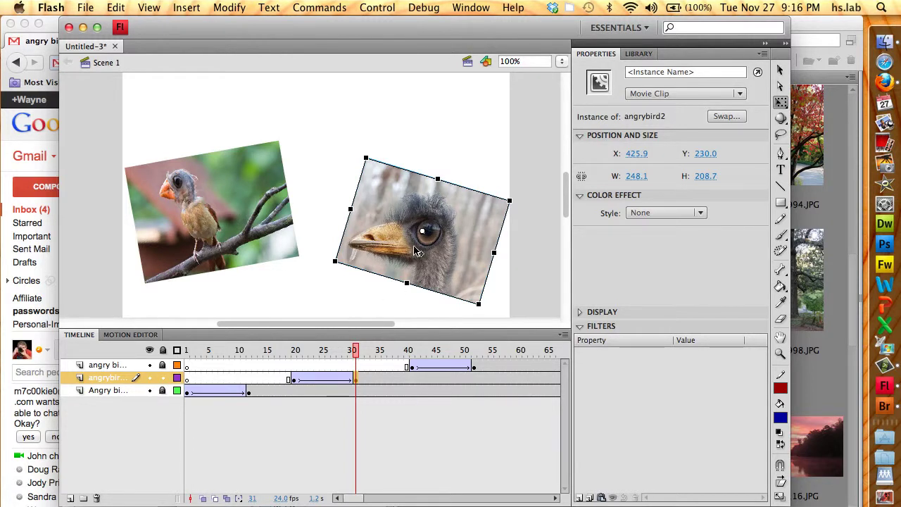
At frame 20, shrink the ostrich and place it off the top-right edge at X 618, Y 101.
click(295, 381)
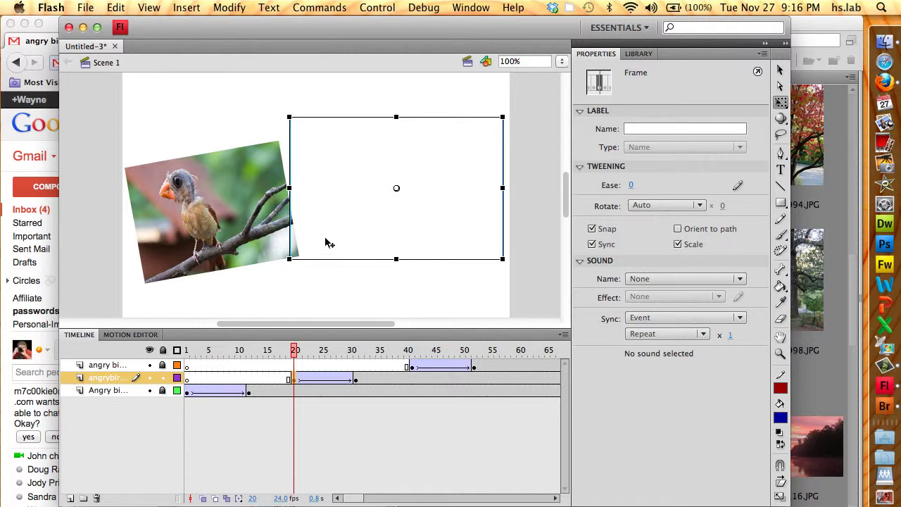
drag(290, 259, 346, 225)
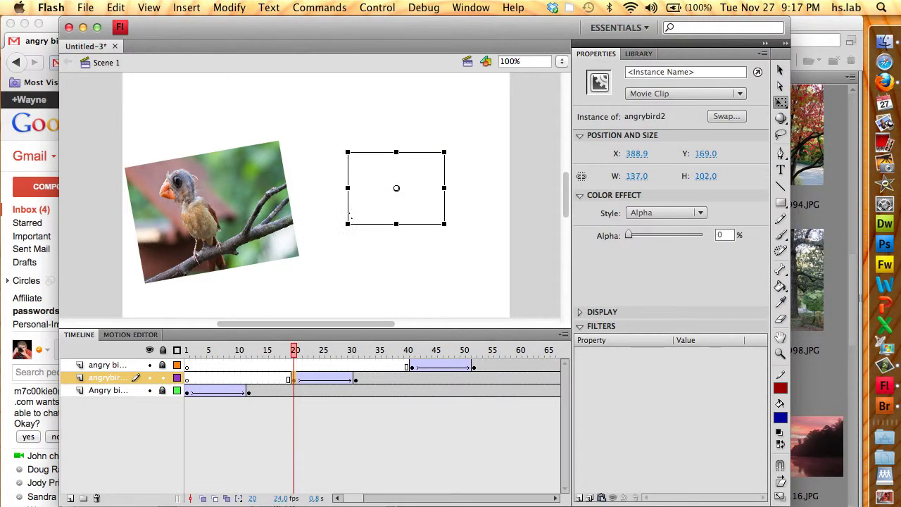
drag(371, 195, 535, 148)
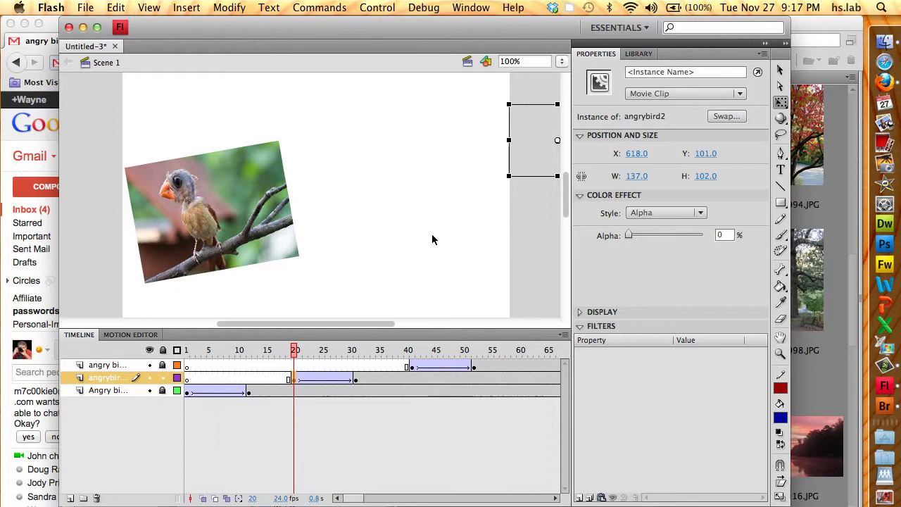
drag(294, 354, 415, 353)
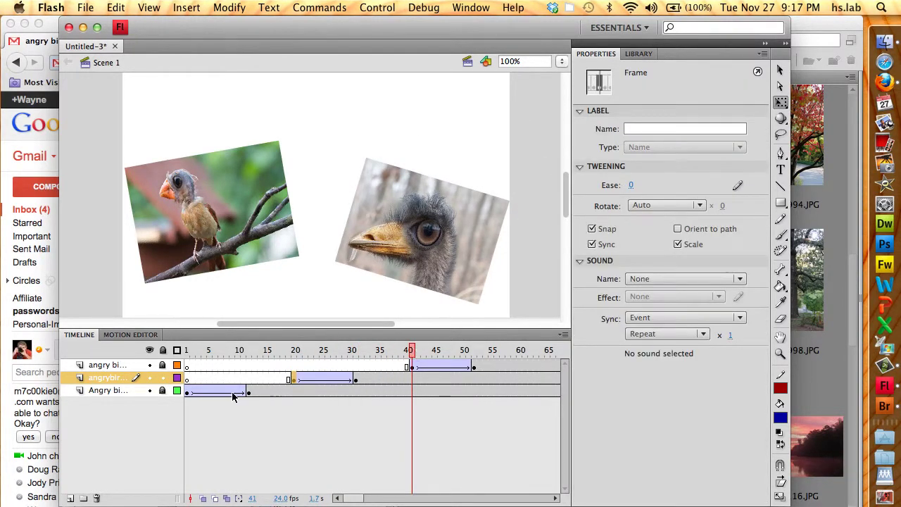
Lock the ostrich layer and, at frame 52, size the cardinal to 206.5 × 149.3 at Y 90.
click(163, 378)
click(475, 366)
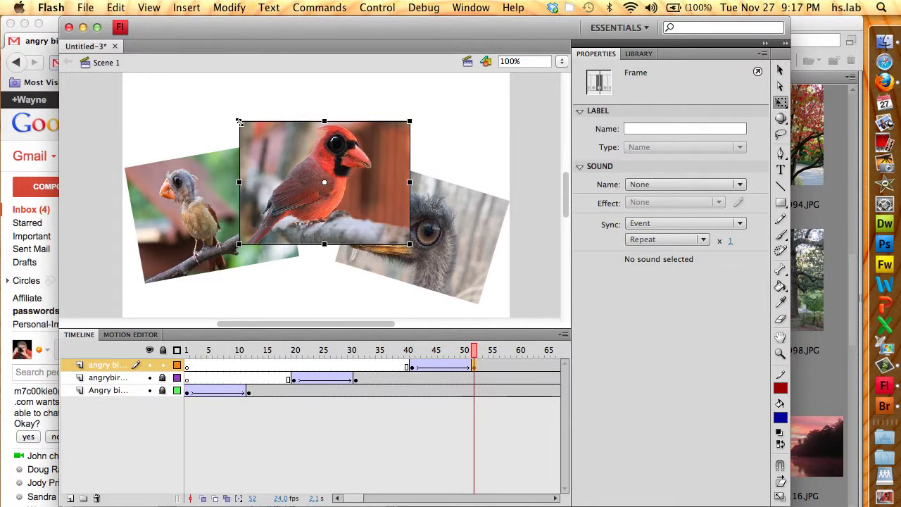
drag(239, 122, 262, 142)
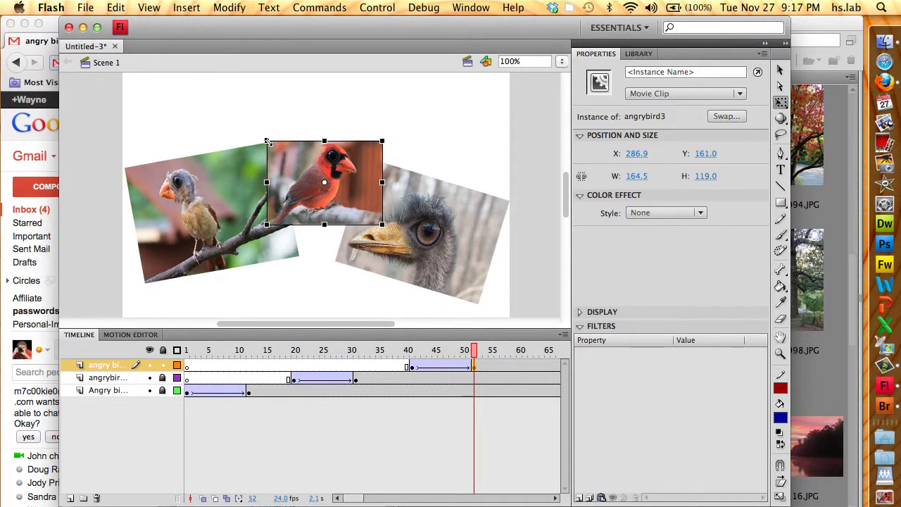
drag(266, 140, 252, 129)
drag(314, 167, 310, 113)
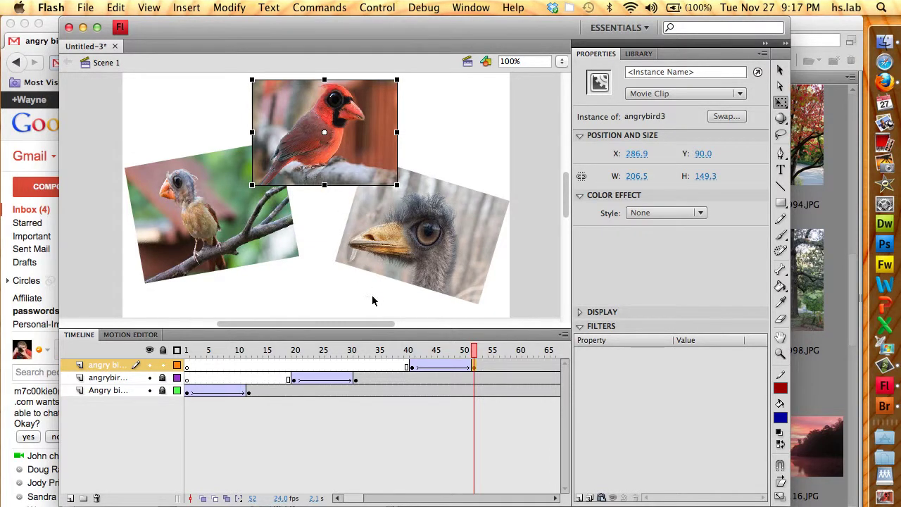
At frame 41, move the cardinal to the bottom edge and shrink it to 144 × 95 at X 305, Y 318.
click(413, 367)
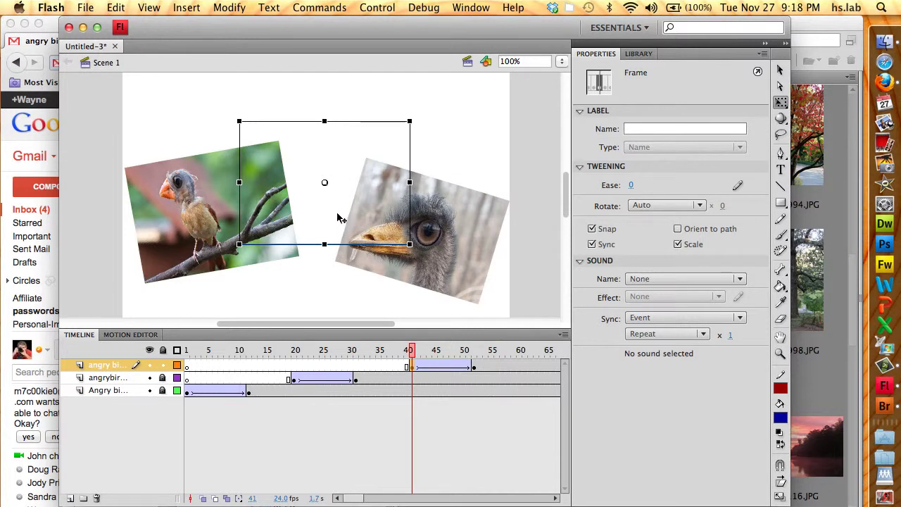
drag(343, 215, 338, 296)
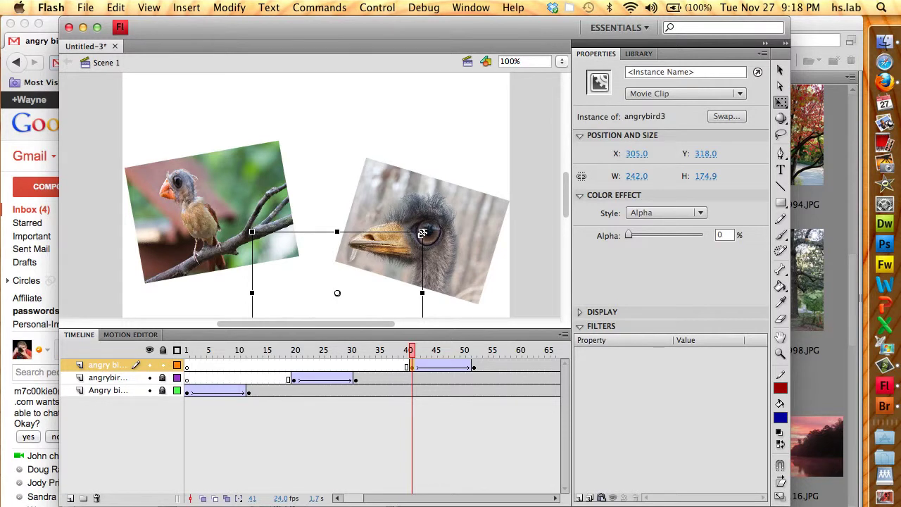
drag(422, 233, 387, 262)
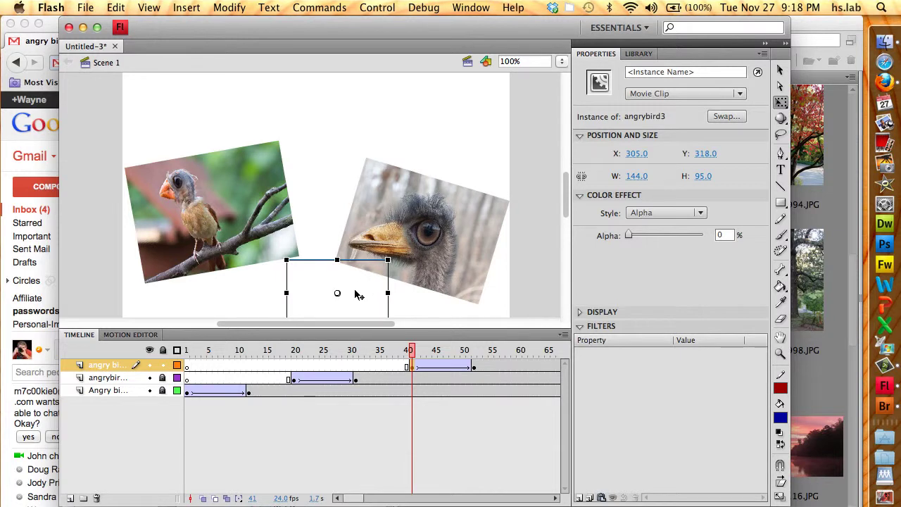
click(415, 367)
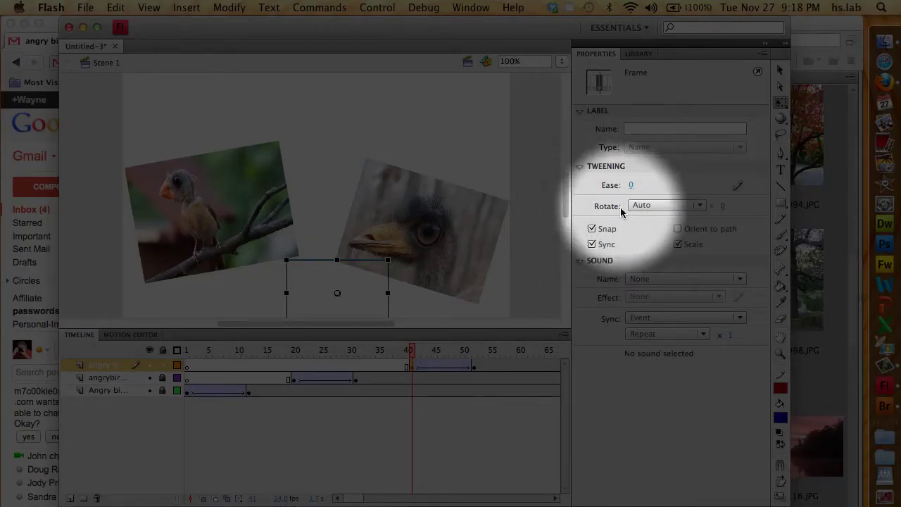
Set the cardinal tween's Rotate option to CW and scrub toward frame 52 to check the spin.
click(701, 207)
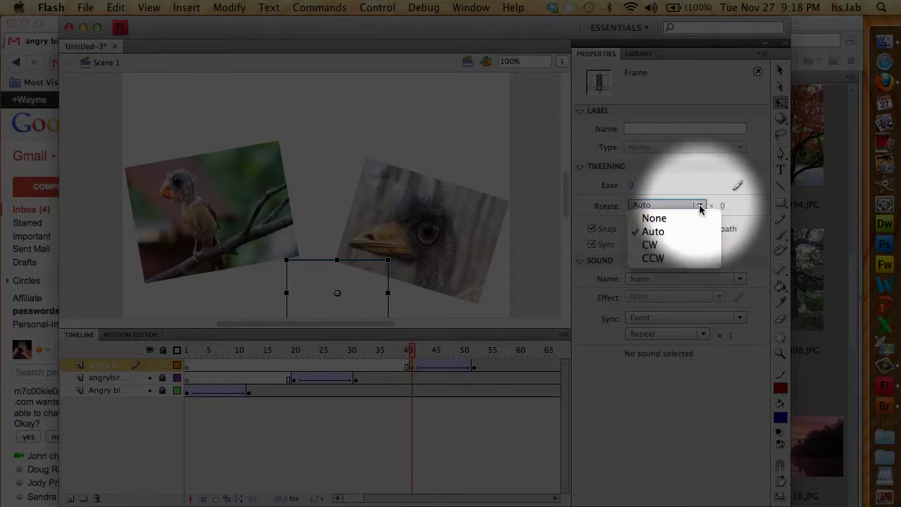
click(650, 247)
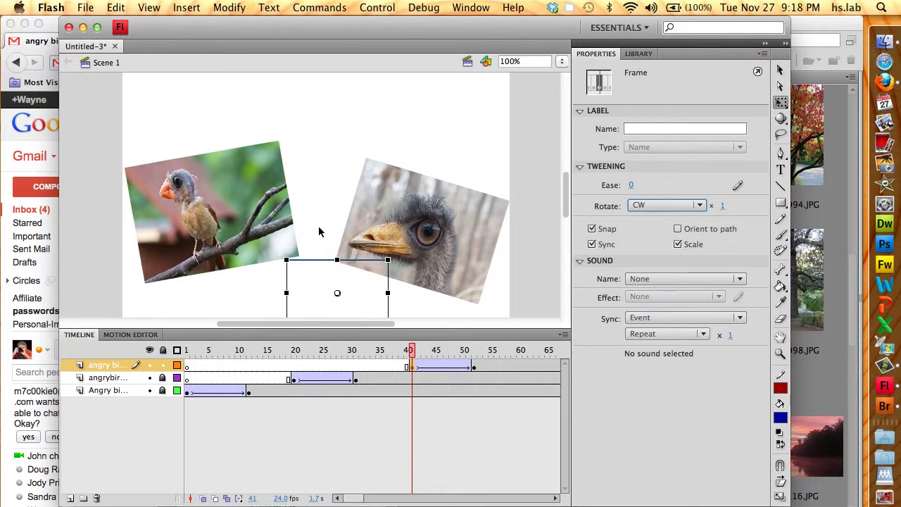
click(416, 352)
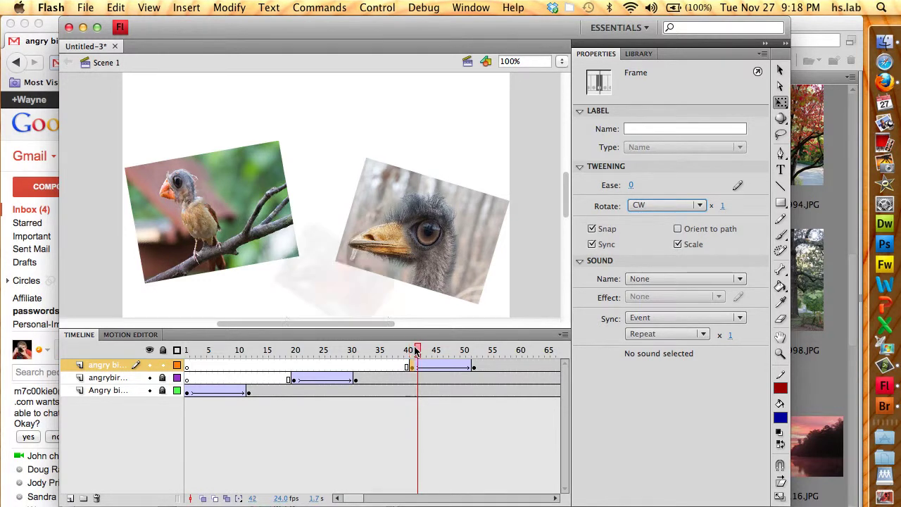
drag(416, 351, 474, 353)
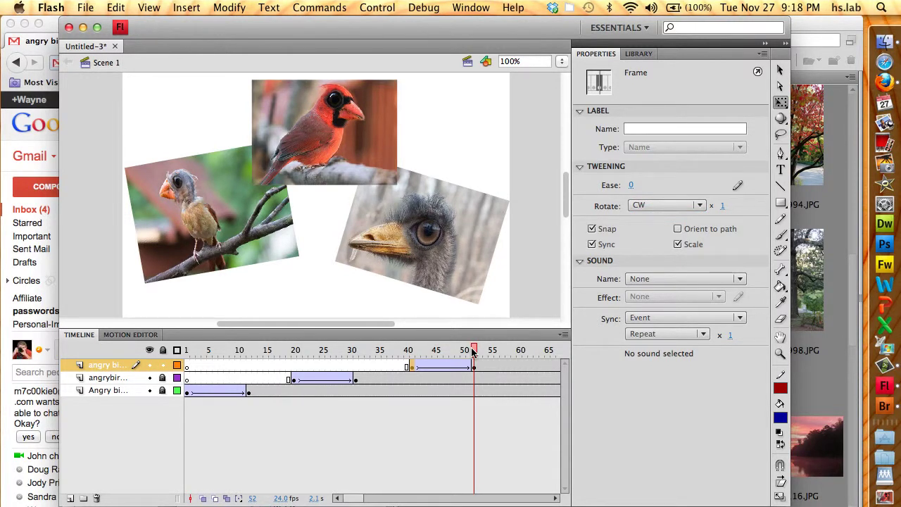
Run Test Movie (Cmd+Enter) to watch the finished three-bird collage animation.
key(super+Return)
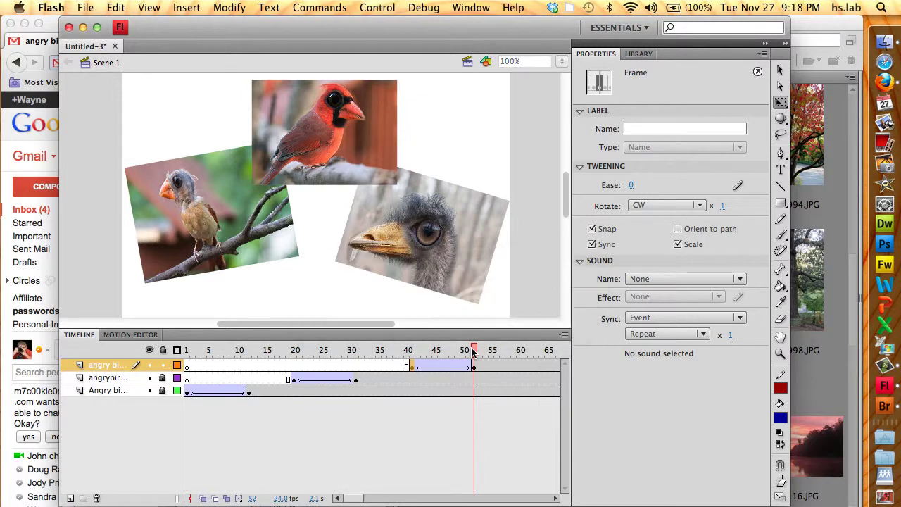